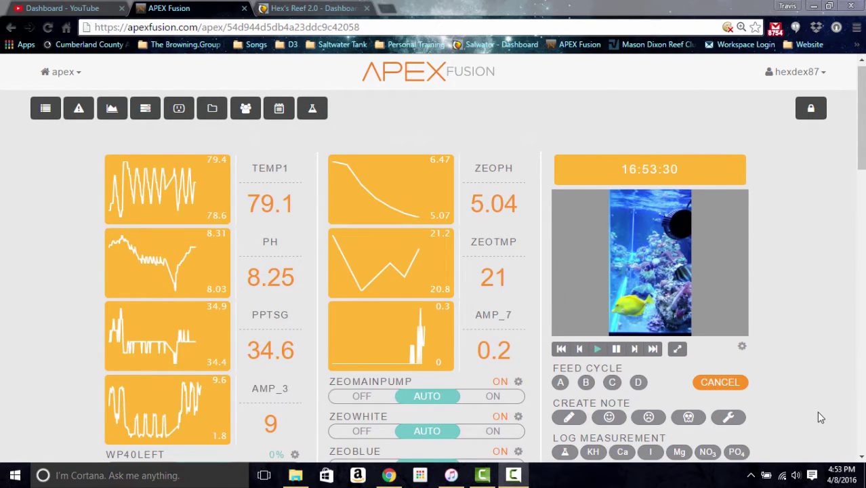
mouse_move(420, 183)
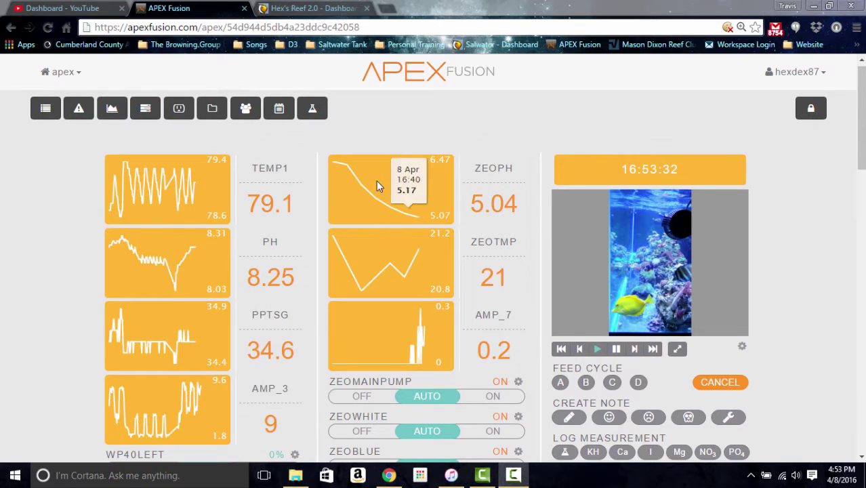
mouse_move(406, 252)
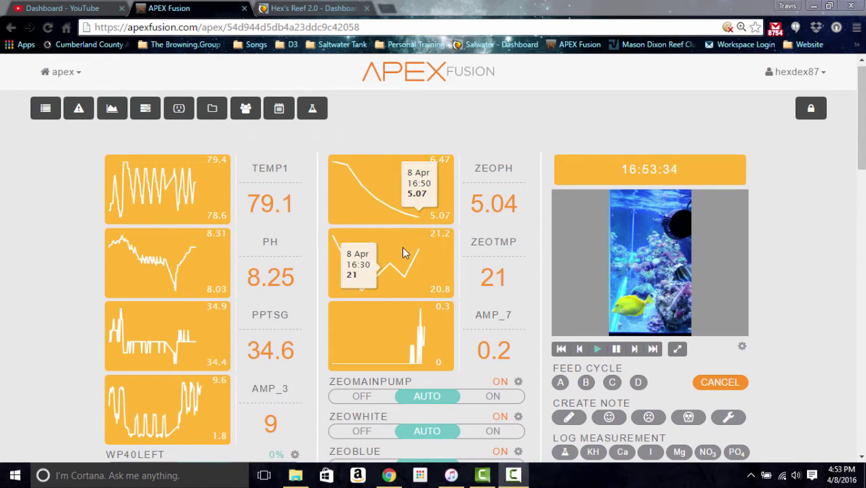
mouse_move(434, 332)
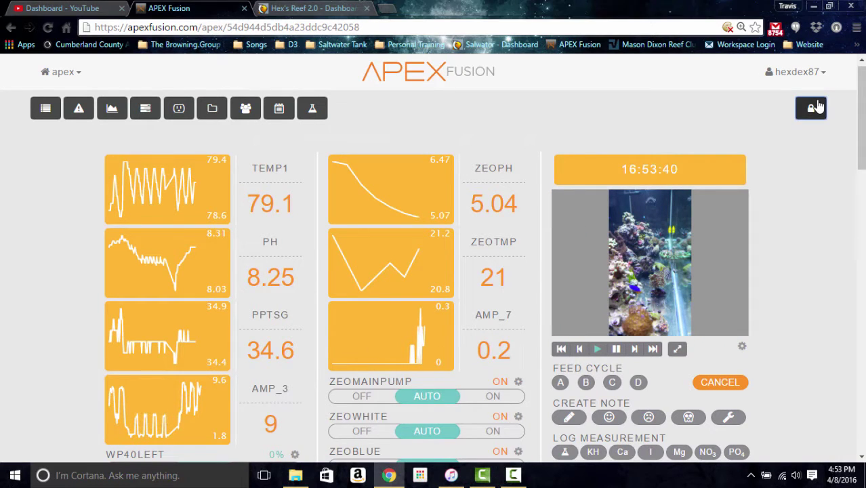
Step: Unlock the dashboard layout and remove the ZEOPH and ZEOTMP reading tiles
click(810, 109)
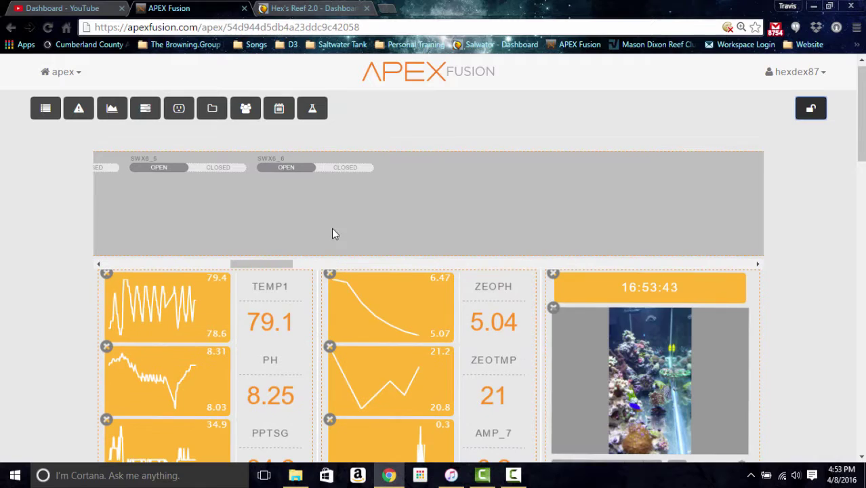
click(329, 273)
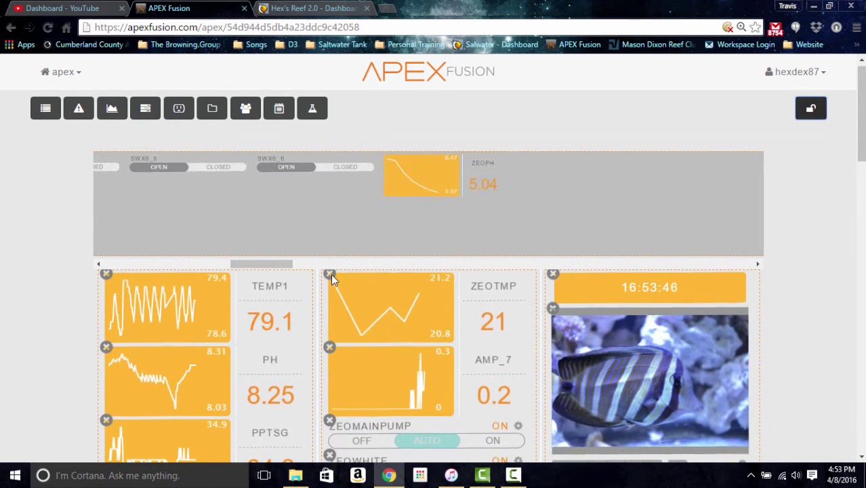
click(330, 274)
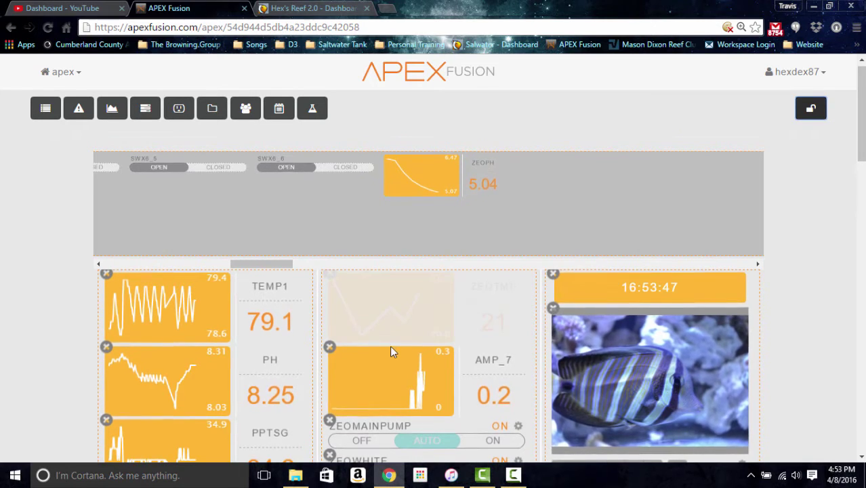
Step: Move the AMP_7 chart into the left column, then lock the layout again
drag(410, 327, 184, 453)
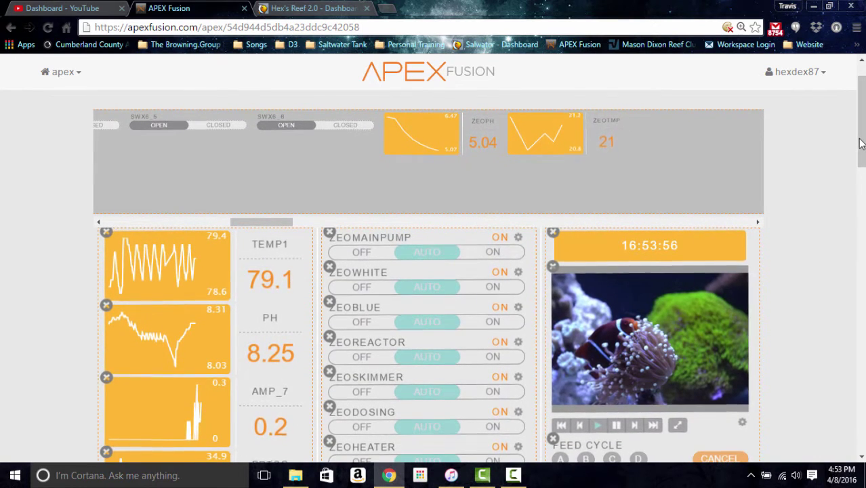
drag(861, 165, 861, 185)
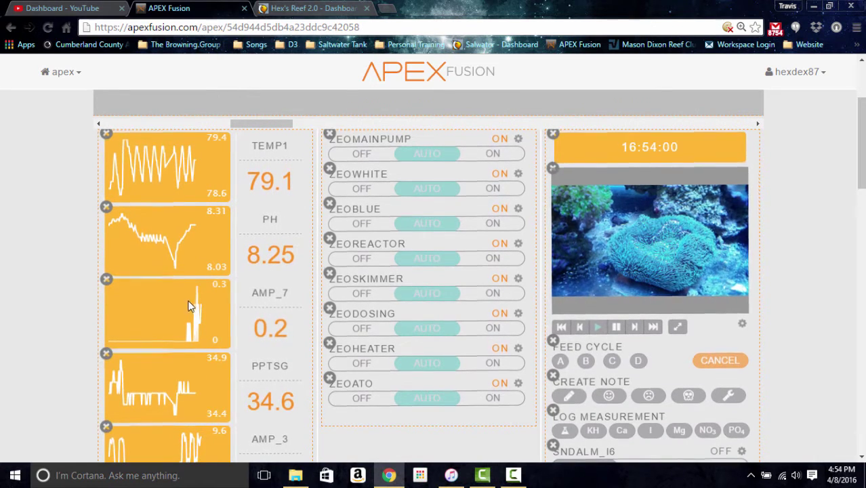
drag(190, 299, 187, 303)
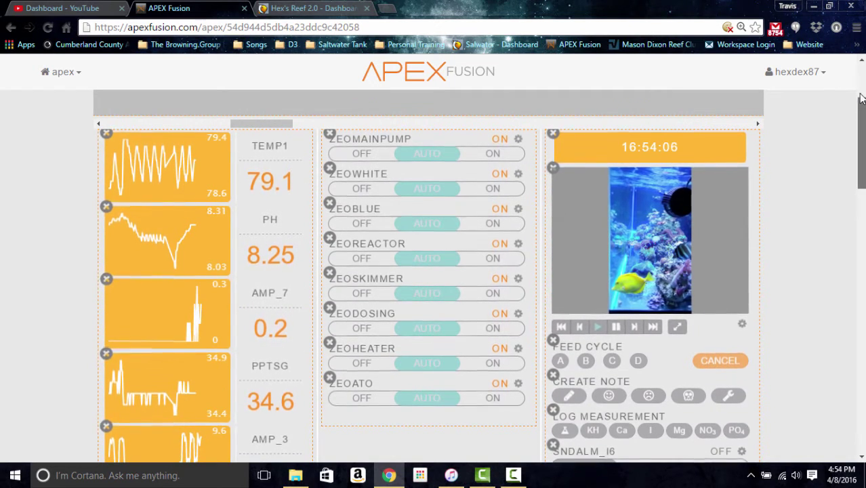
drag(861, 108, 862, 65)
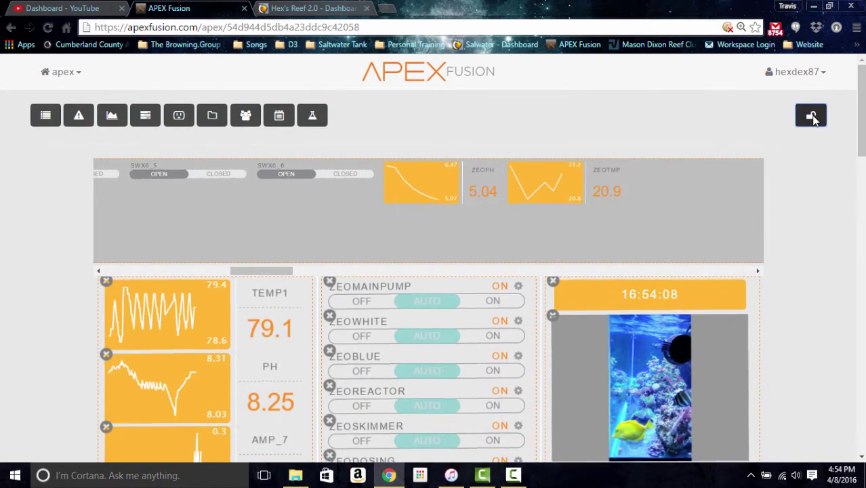
click(812, 117)
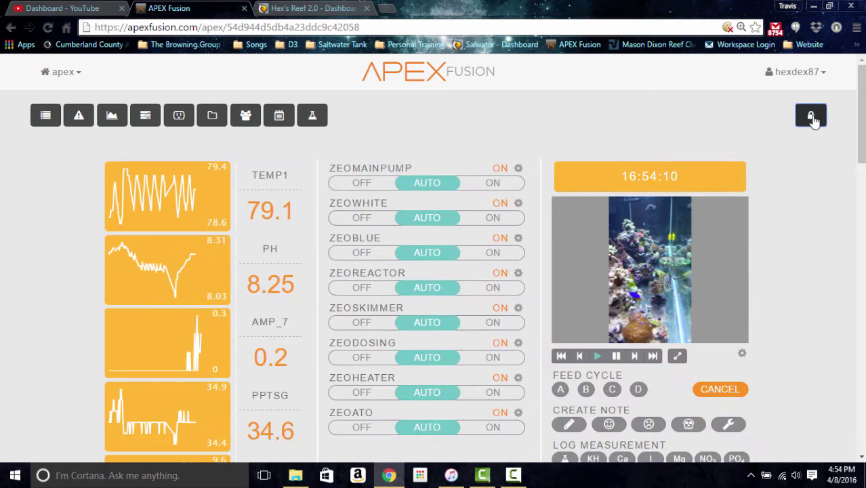
Step: Rename the ZEOMainPump outlet to 8, upload it to the Apex, and go back to the dashboard
drag(862, 112, 861, 122)
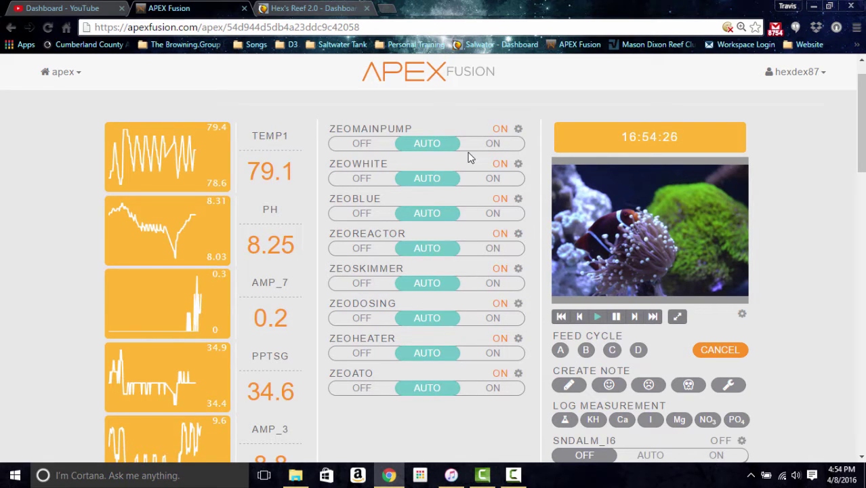
click(518, 129)
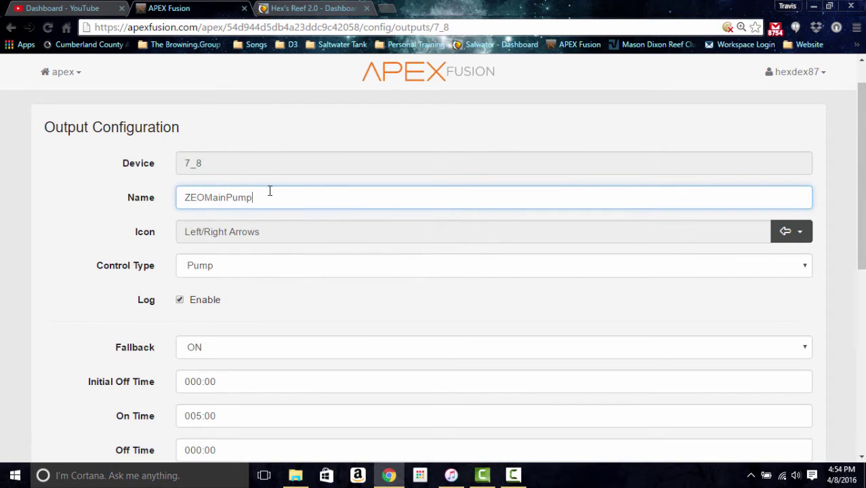
double_click(244, 196)
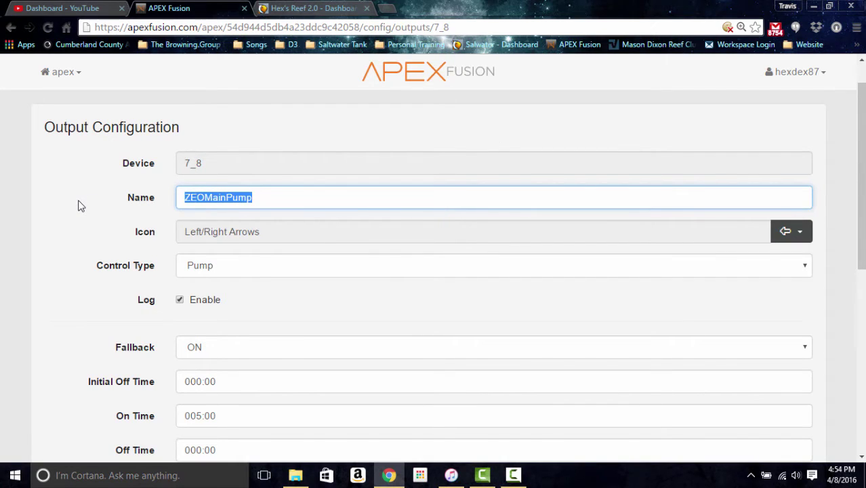
text(8)
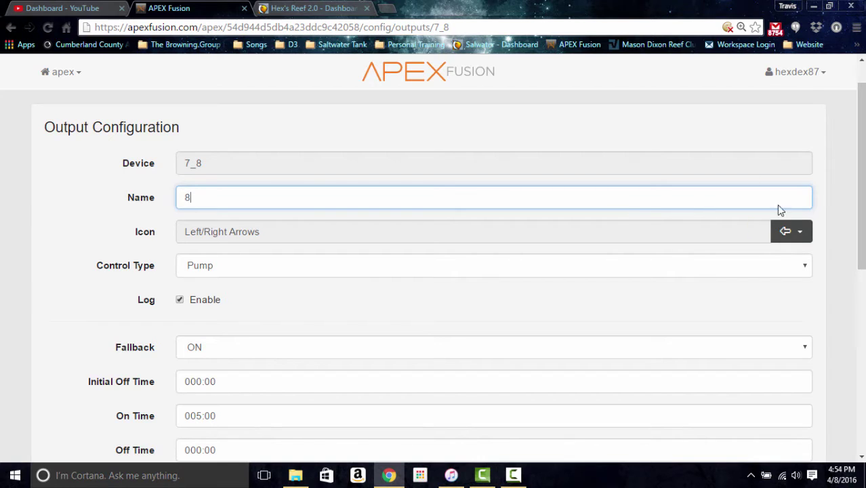
scroll(856, 112, up, 1)
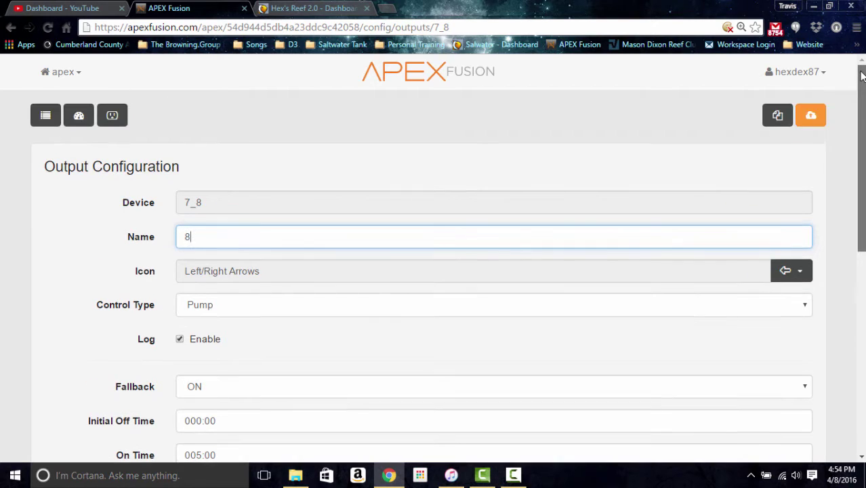
click(822, 120)
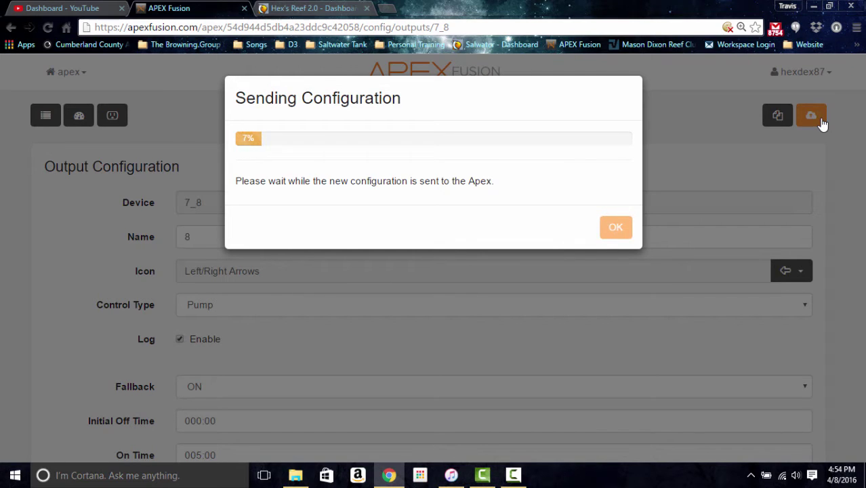
click(626, 293)
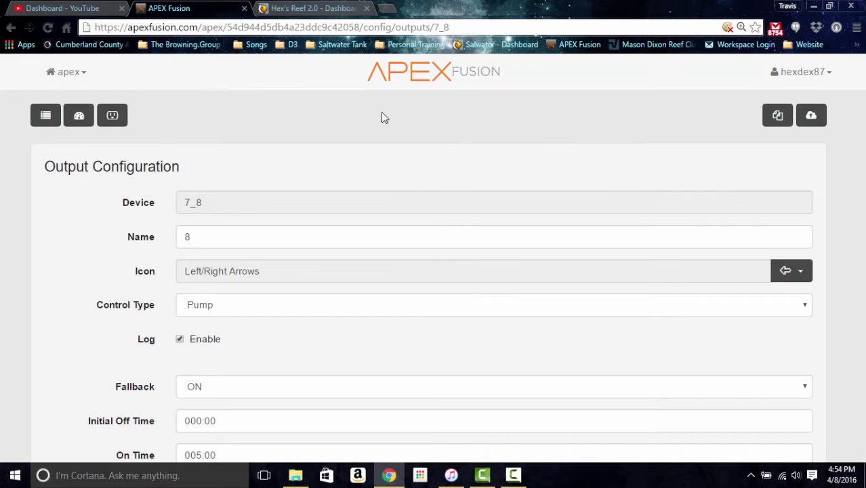
click(81, 115)
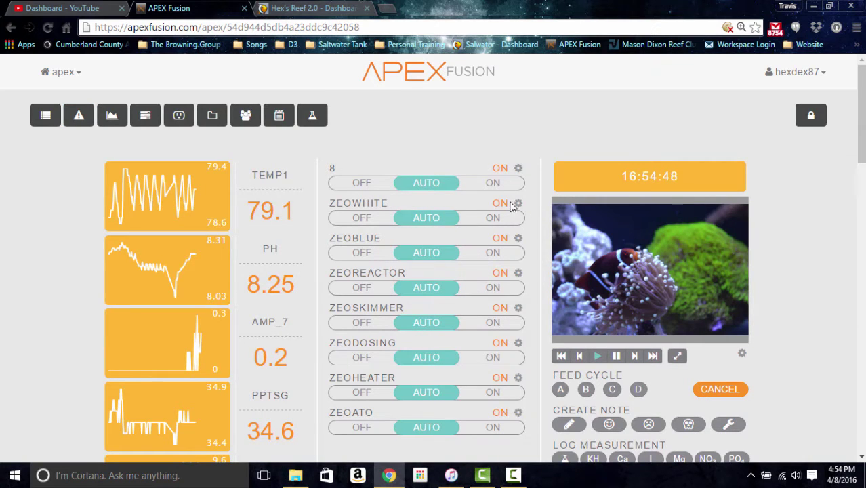
Step: Rename the ZEOWHITE outlet (7_3) to 3 and send it to the Apex
click(519, 206)
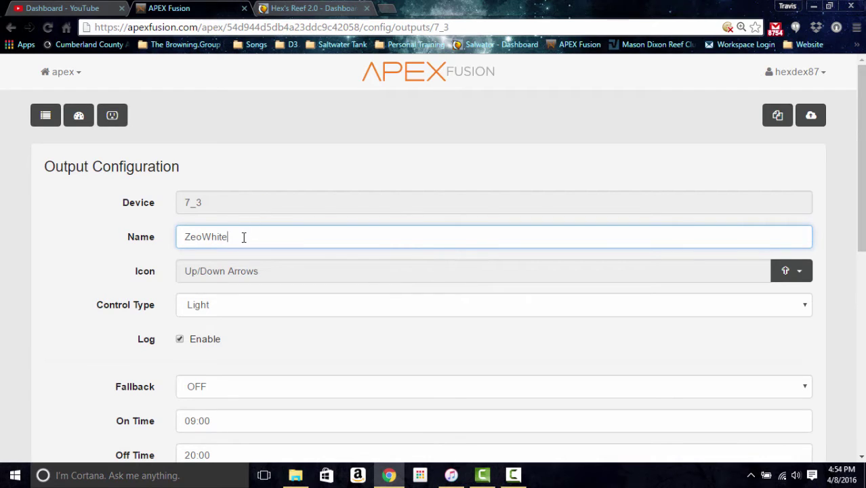
key(ctrl+a)
text(3)
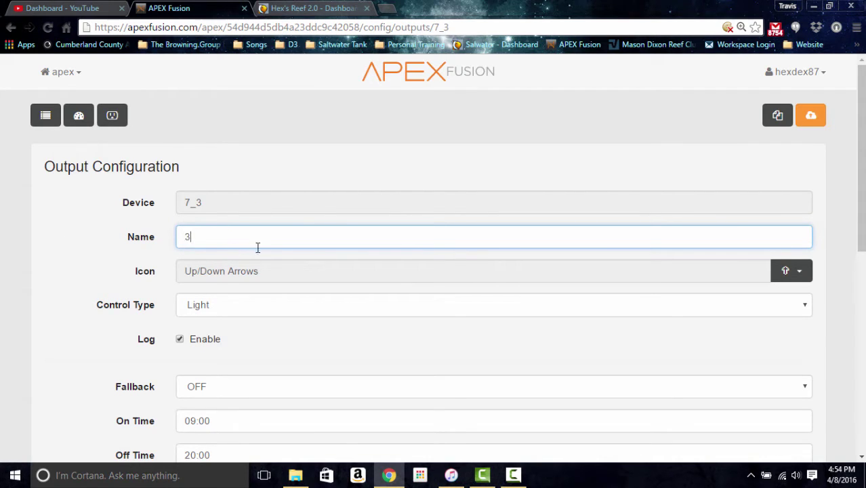
click(819, 116)
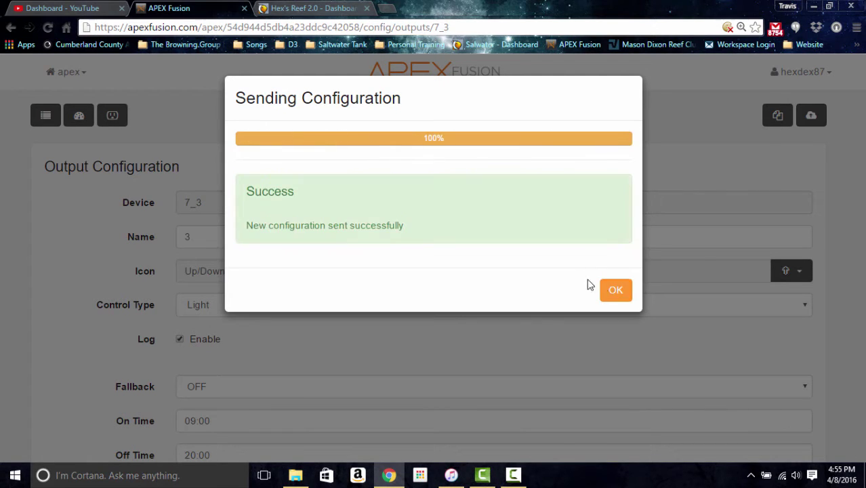
click(607, 290)
scroll(603, 290, down, 1)
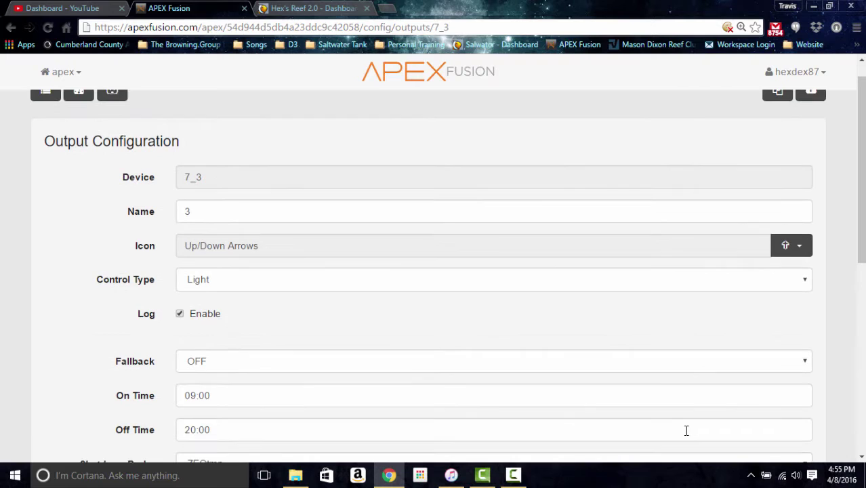
scroll(542, 196, up, 1)
click(92, 122)
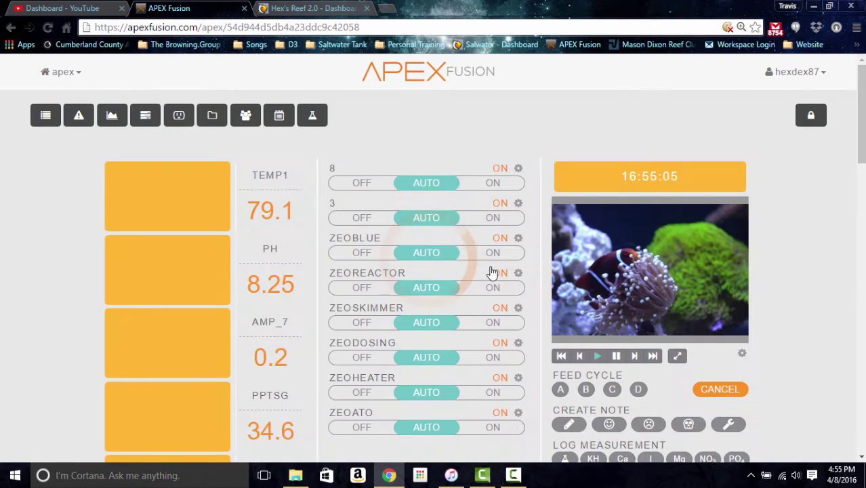
Step: Rename the ZEOBlue outlet to 7, upload it, and return to the dashboard
click(517, 240)
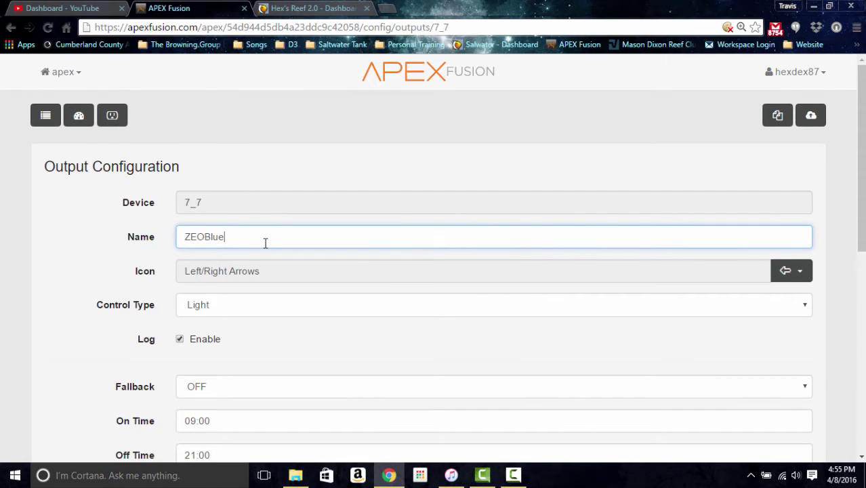
drag(265, 243, 33, 237)
text(7)
click(810, 117)
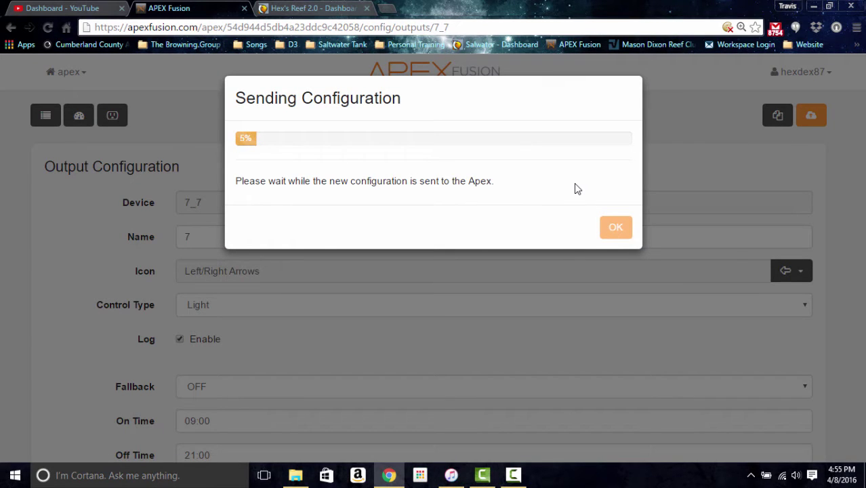
click(610, 288)
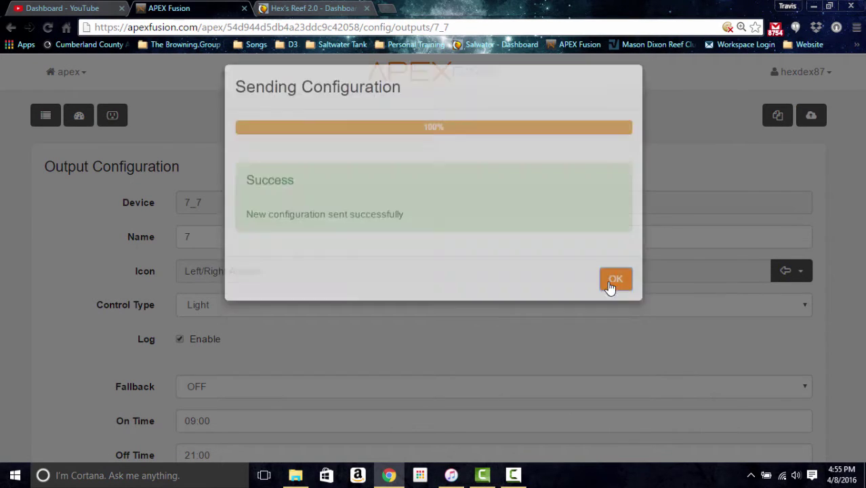
click(80, 118)
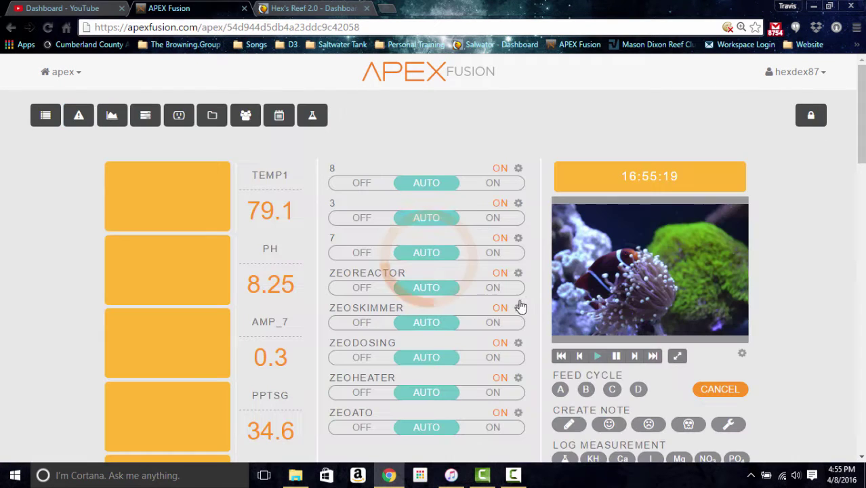
Step: Rename the ZEOReactor outlet to ATO
click(519, 273)
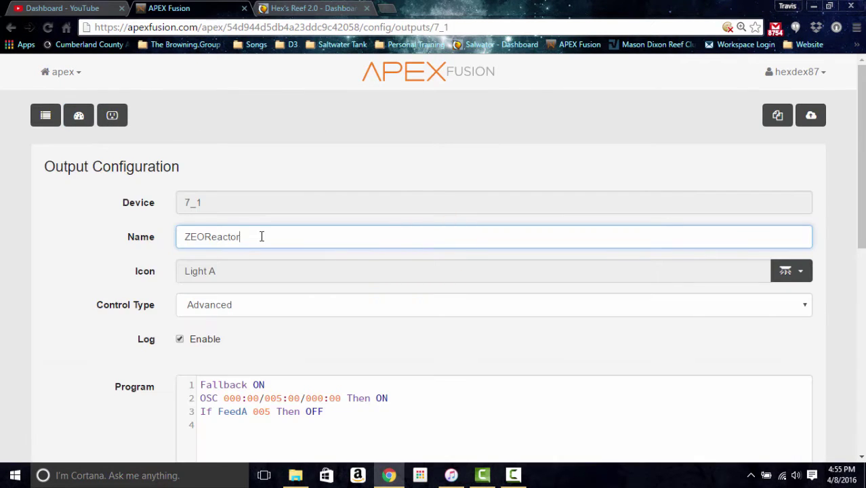
click(101, 241)
click(101, 241)
text(ATO)
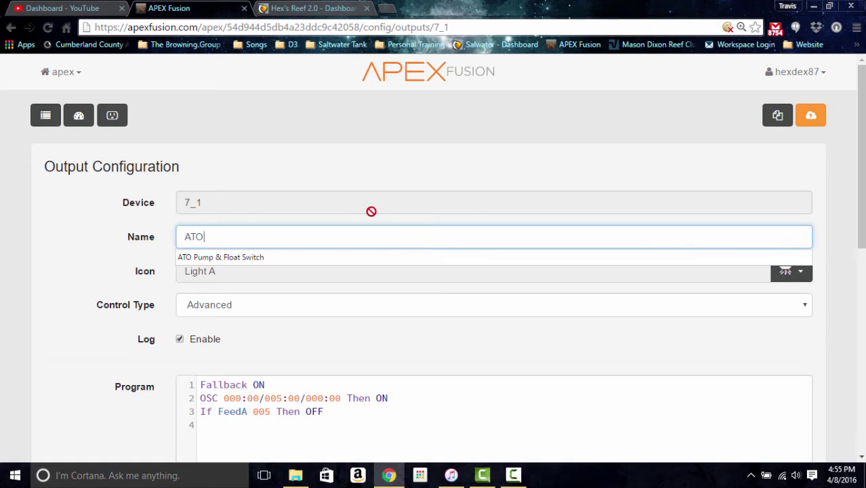
click(486, 175)
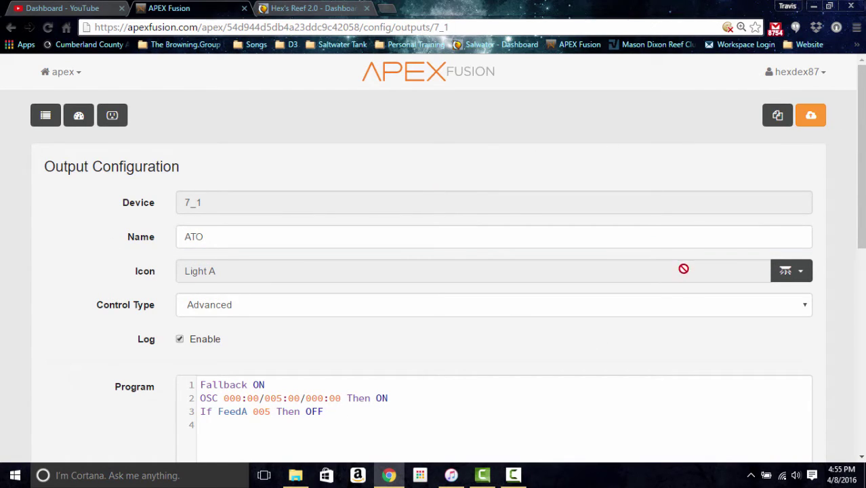
Step: Change the ATO outlet's control type to Pump
click(664, 308)
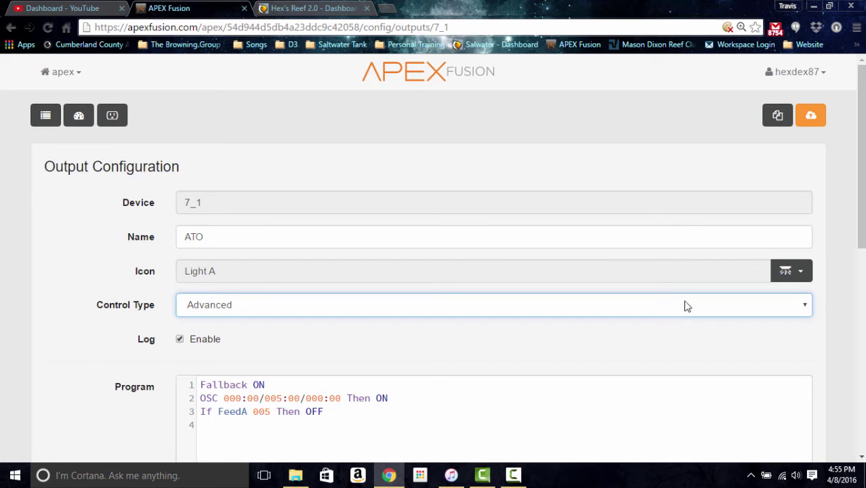
click(806, 306)
click(483, 348)
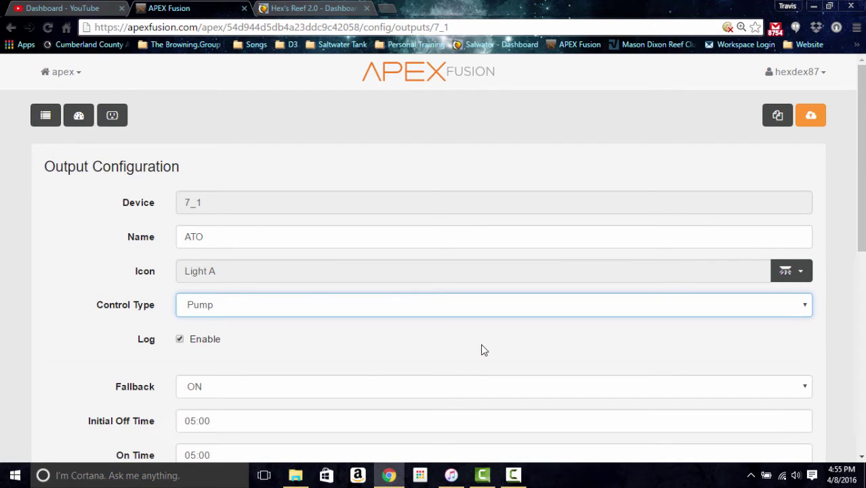
scroll(358, 363, down, 2)
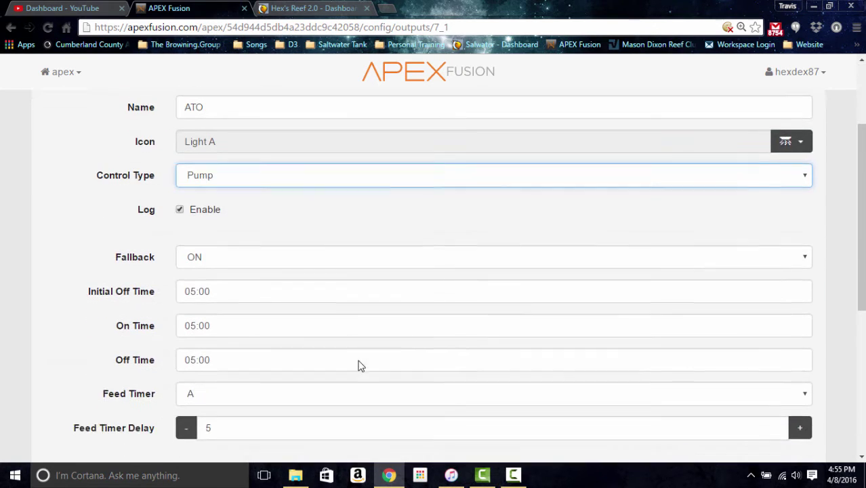
Step: Set Initial Off Time and Off Time to 00:00, then upload the ATO configuration
click(193, 290)
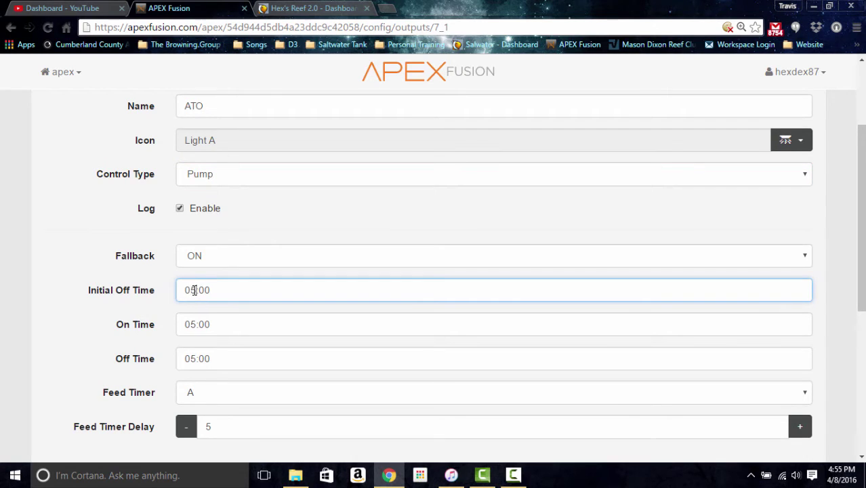
click(194, 324)
click(194, 358)
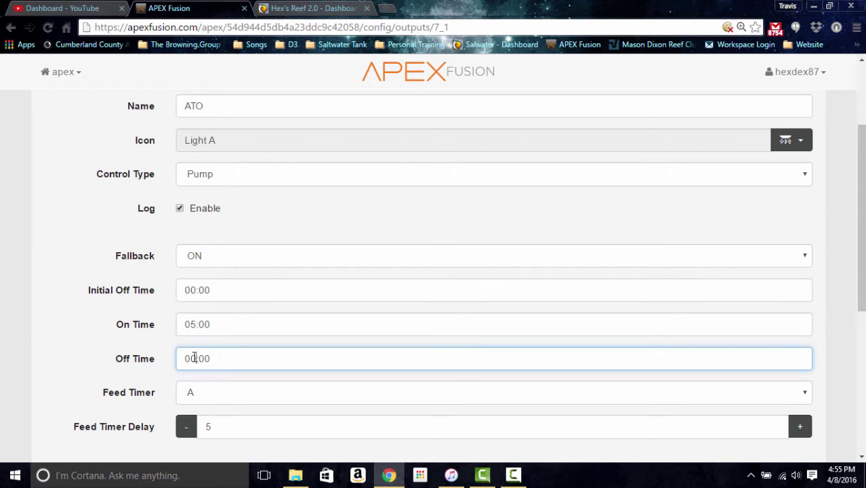
right_click(194, 358)
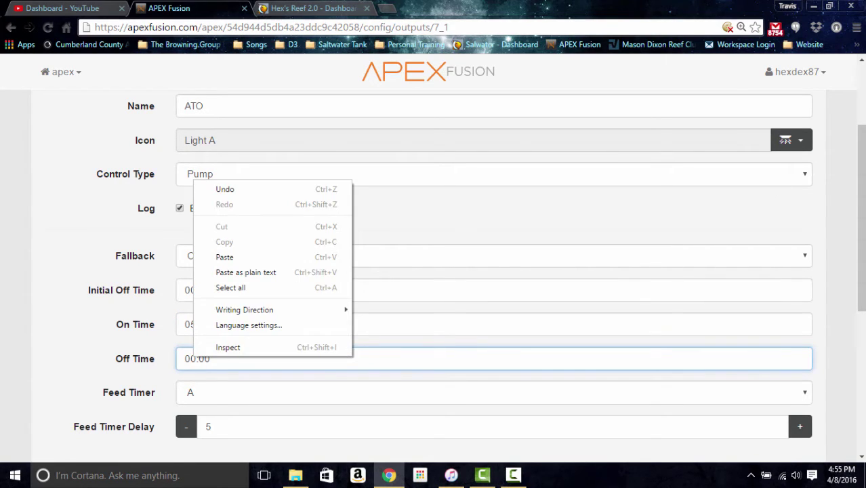
key(Escape)
scroll(832, 203, up, 3)
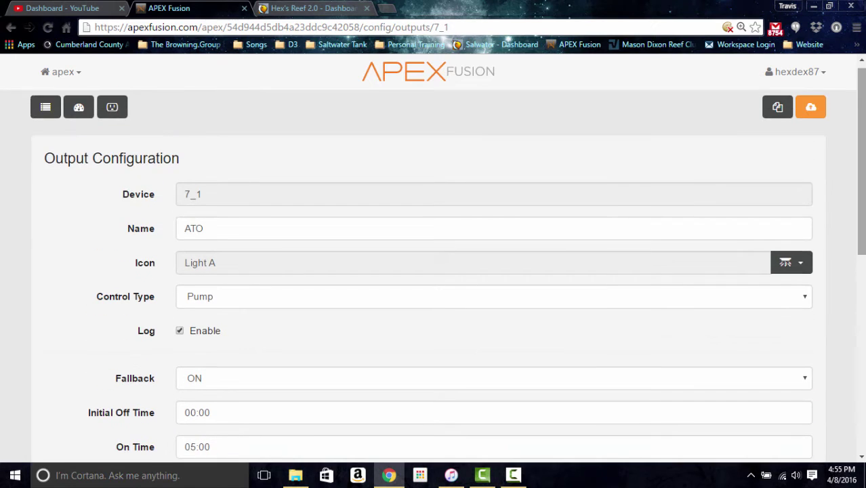
click(825, 109)
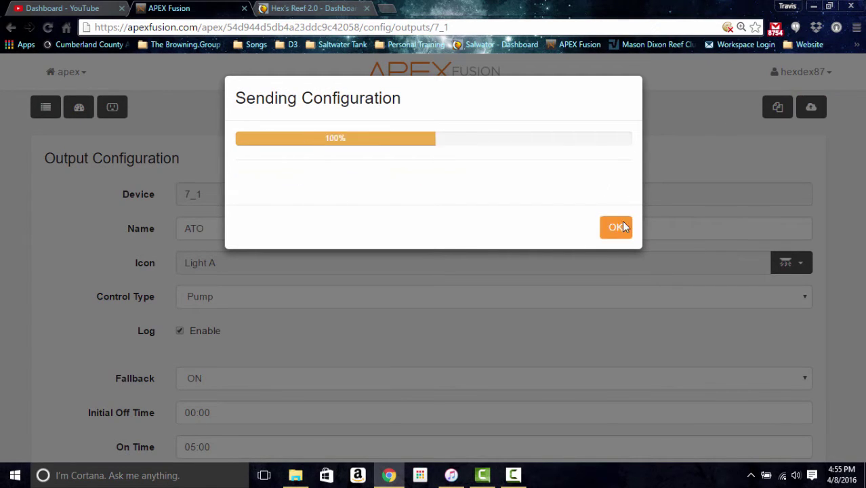
click(612, 291)
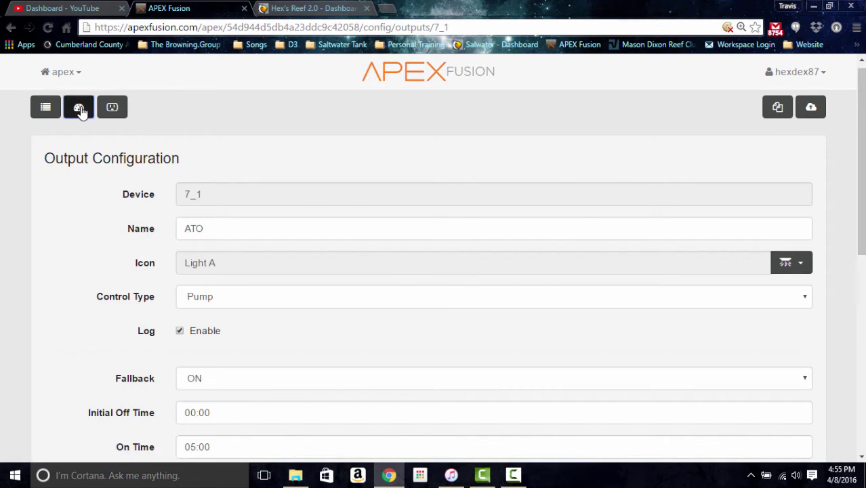
Step: Rename the ZEOSkimmer outlet (7_4) to 4, upload it, and return to the dashboard
click(79, 107)
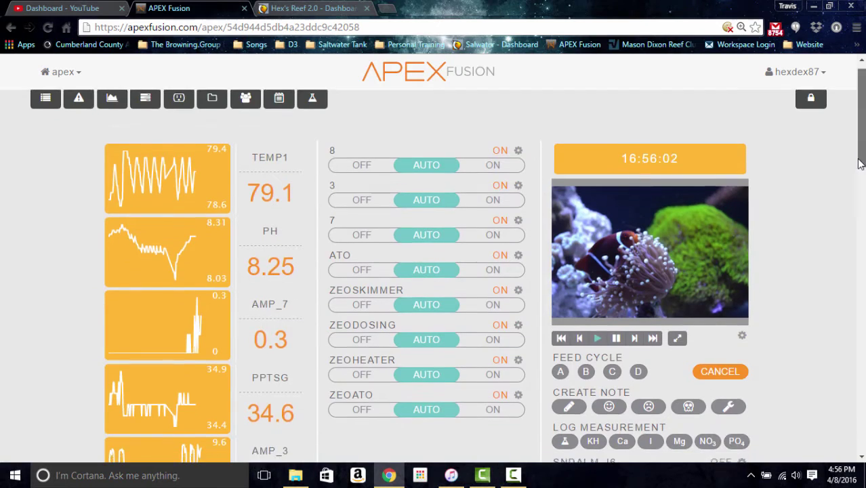
scroll(859, 157, down, 1)
click(519, 217)
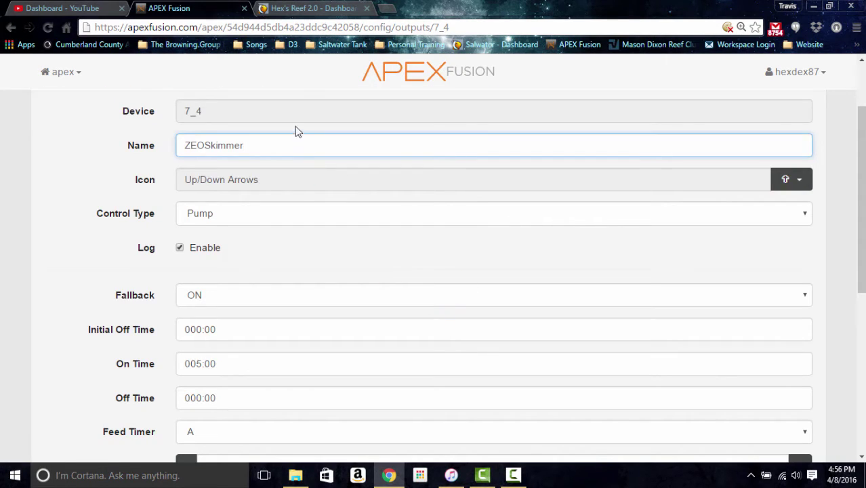
double_click(210, 143)
text(4)
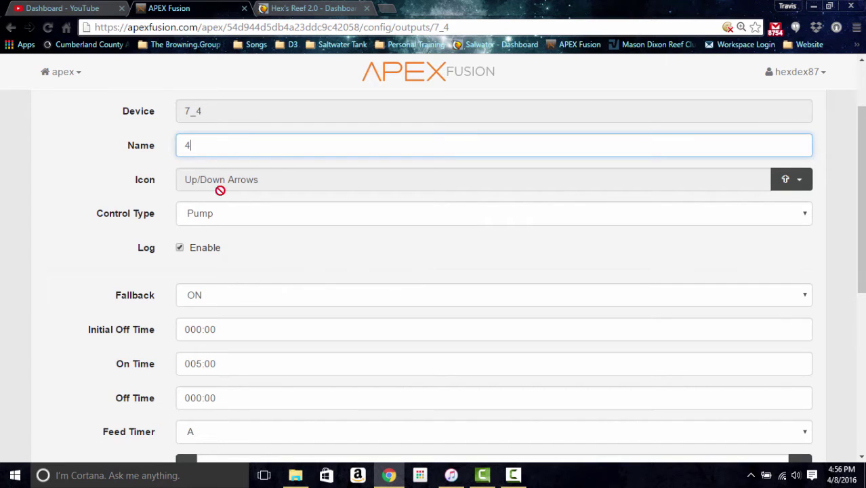
scroll(864, 129, up, 2)
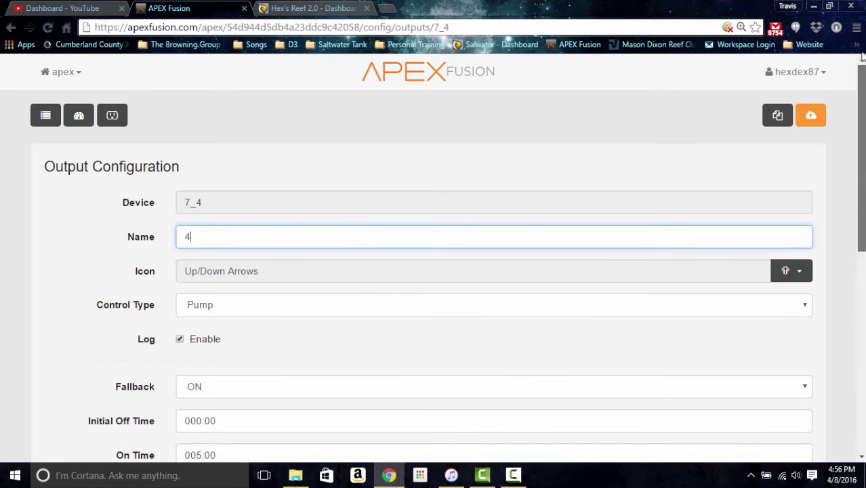
click(808, 116)
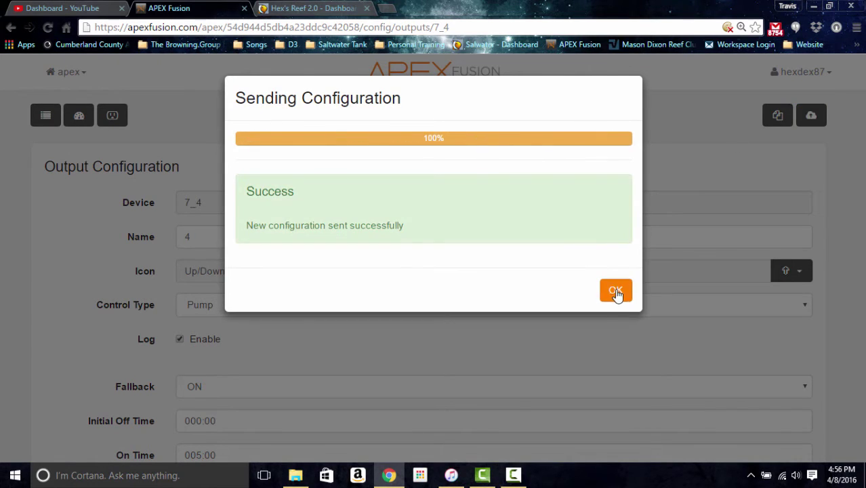
click(615, 290)
click(79, 117)
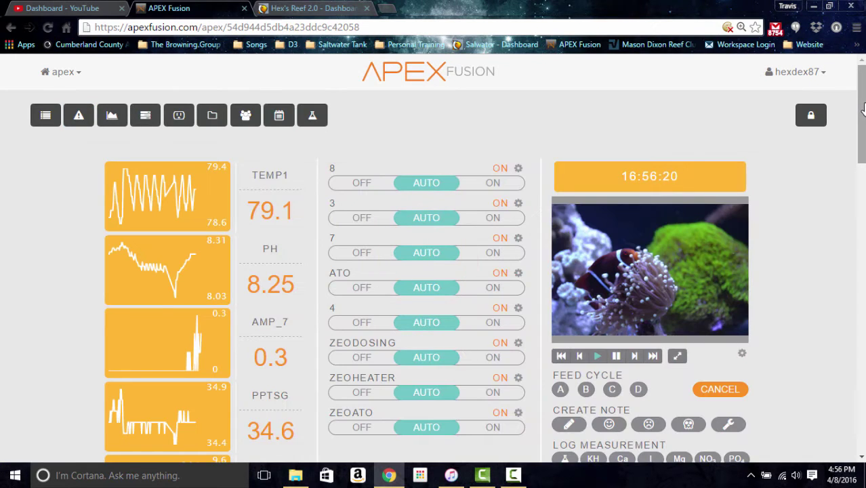
Step: Replace the name ZEODosing with Wireless on outlet 7_5 and upload it to the Apex
click(518, 343)
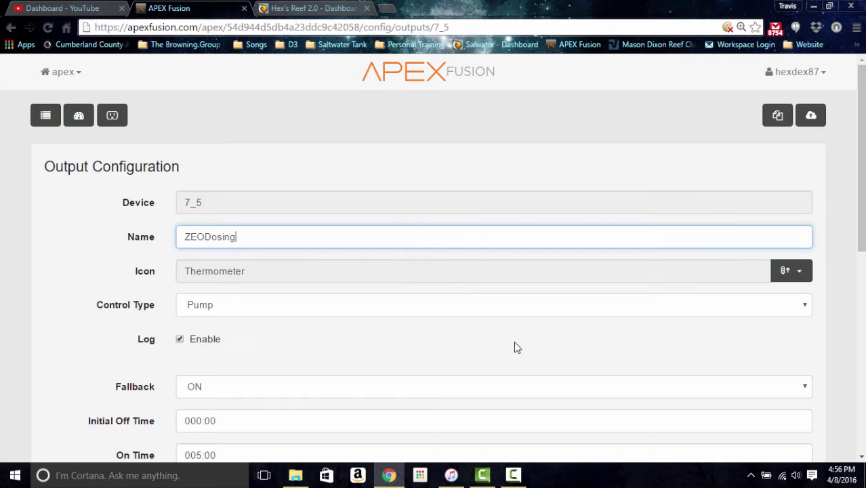
drag(280, 241, 66, 234)
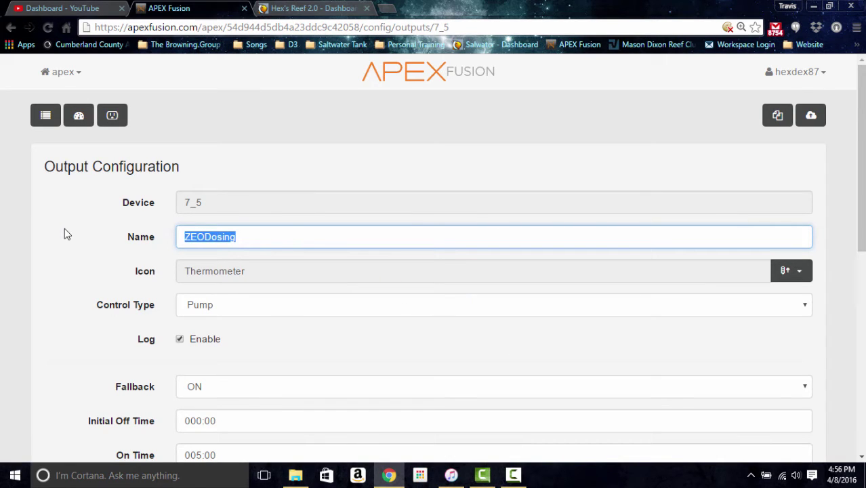
text(Wireless)
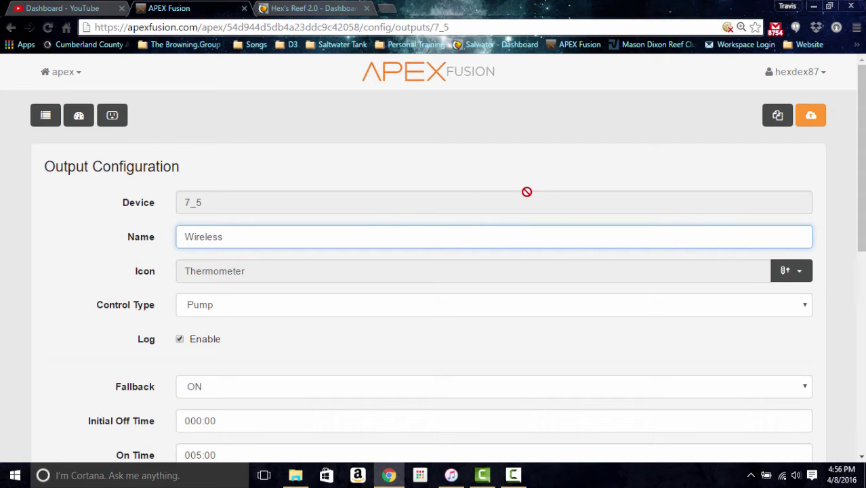
scroll(851, 262, down, 2)
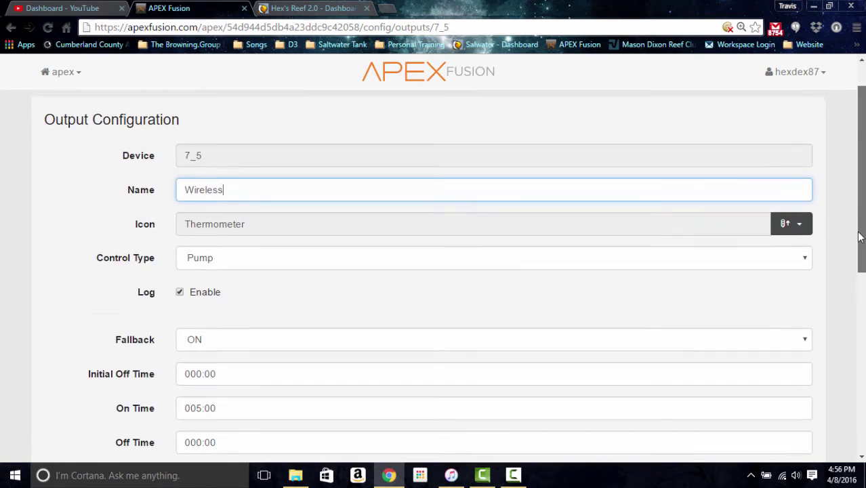
scroll(851, 264, down, 1)
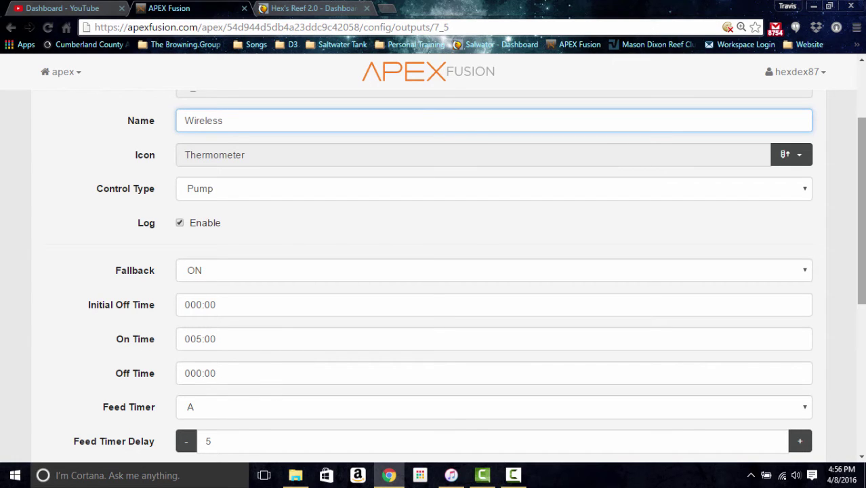
drag(862, 242, 862, 189)
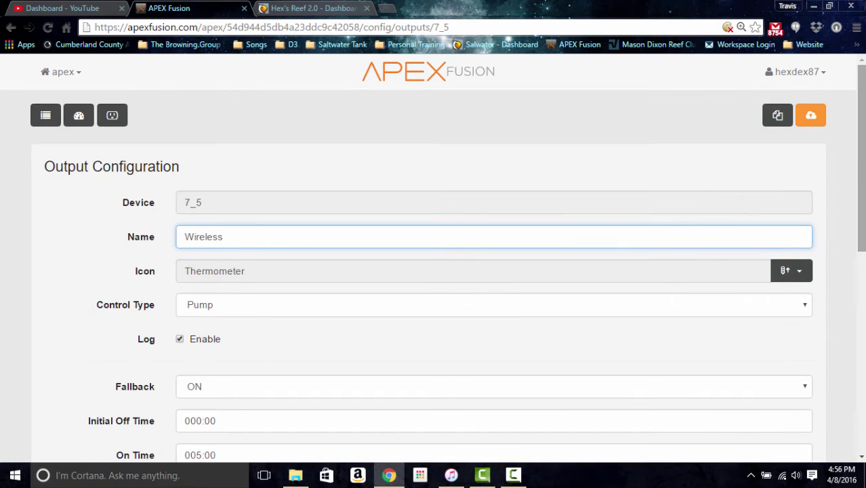
click(812, 115)
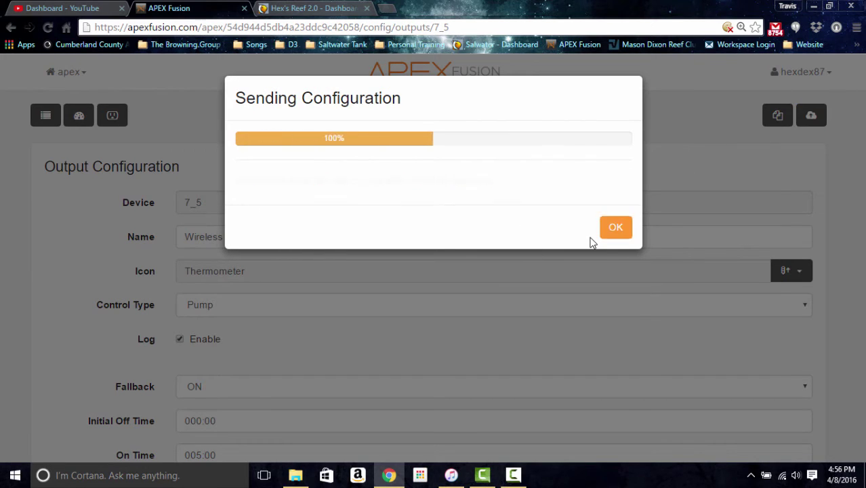
click(612, 297)
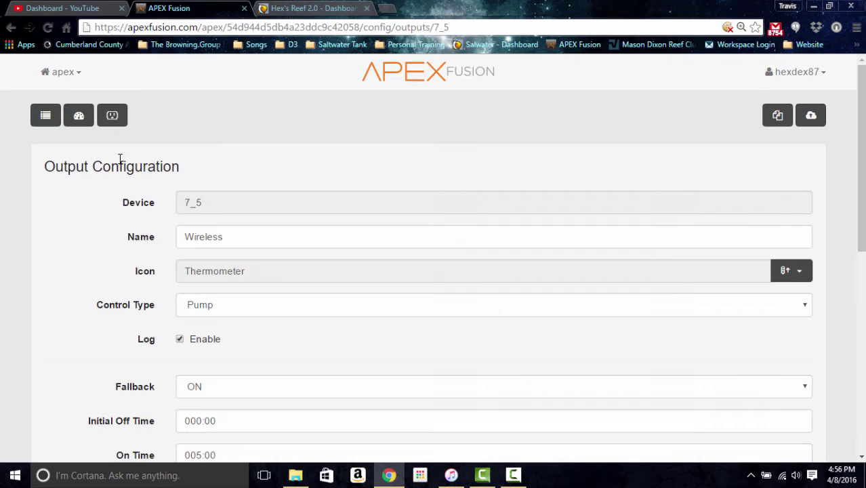
Step: Rename the ZEOHeater outlet (7_2) to 2, upload it, and return to the dashboard
click(79, 117)
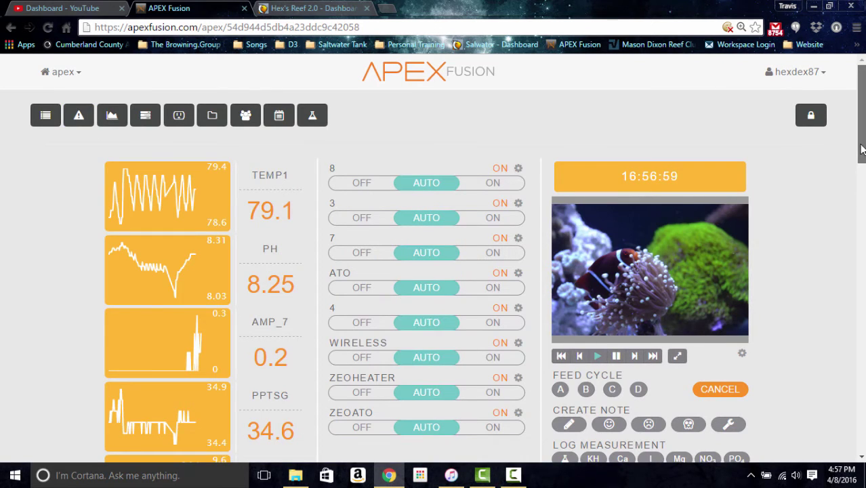
drag(859, 149, 857, 193)
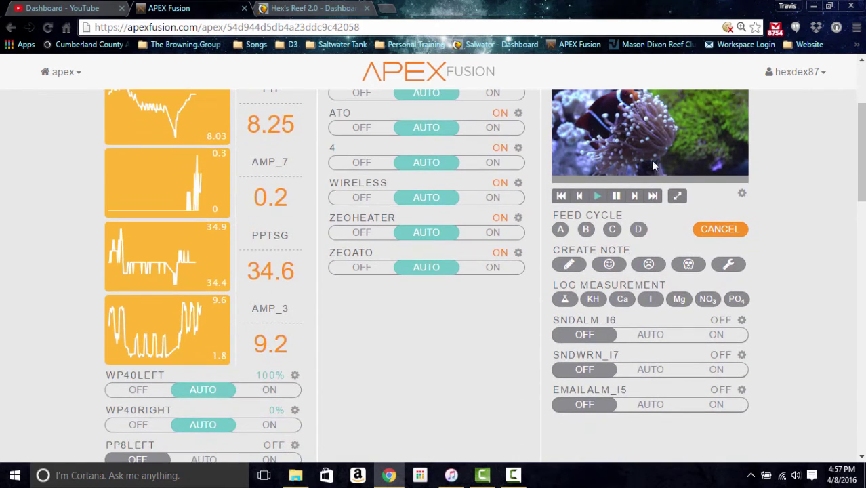
click(518, 218)
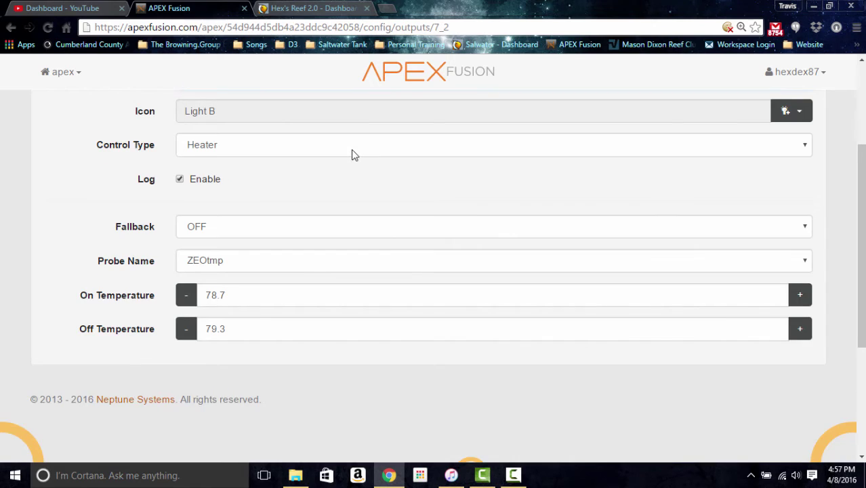
key(ctrl+a)
text(2)
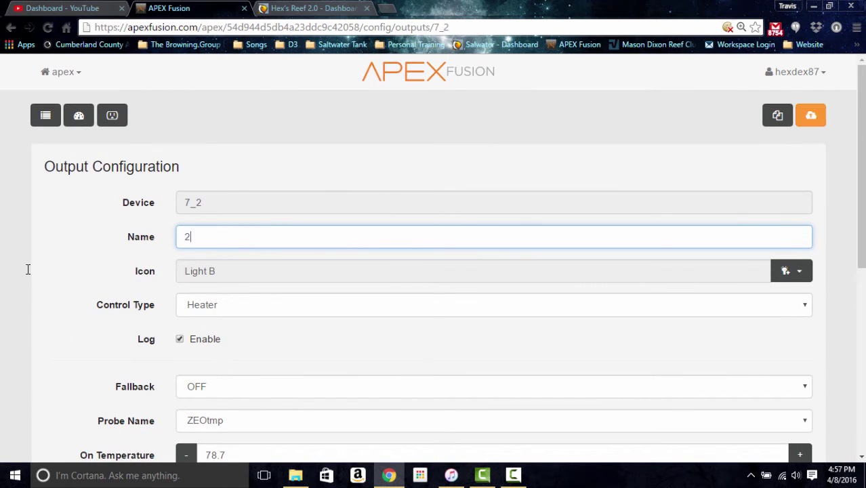
click(810, 115)
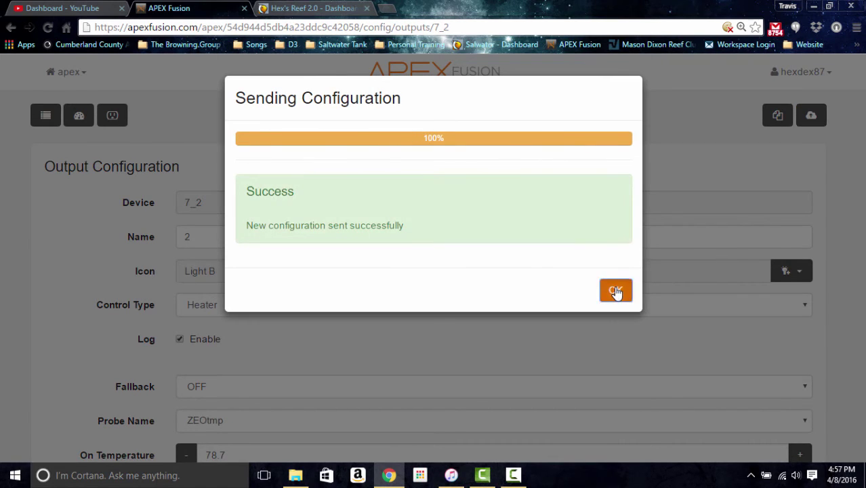
click(617, 290)
click(84, 116)
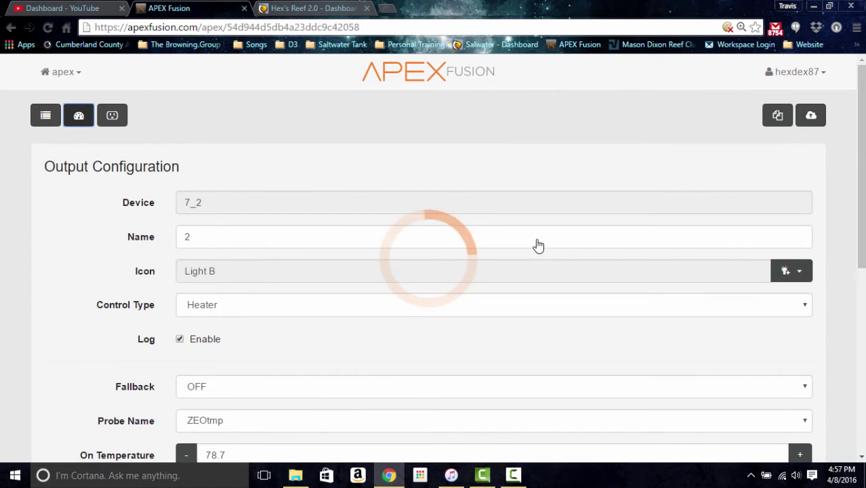
Step: Rename the ZEOATO outlet (7_6) to 6, upload it, and go back to the dashboard
scroll(547, 249, down, 3)
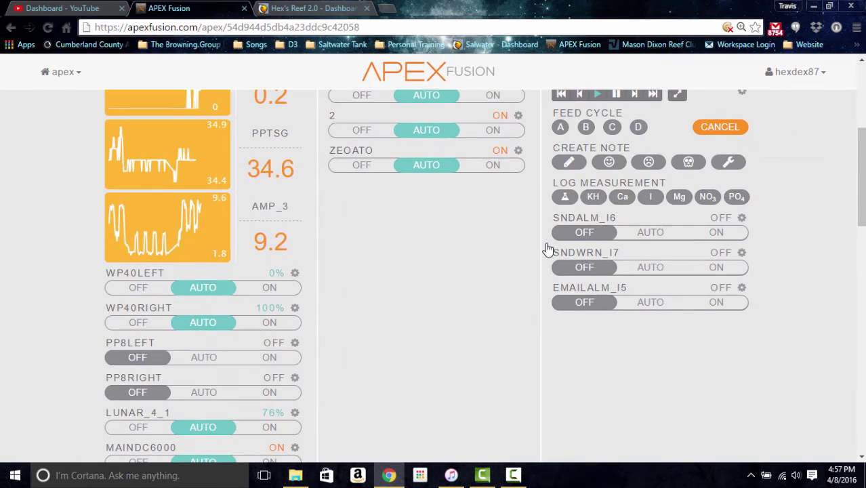
click(518, 150)
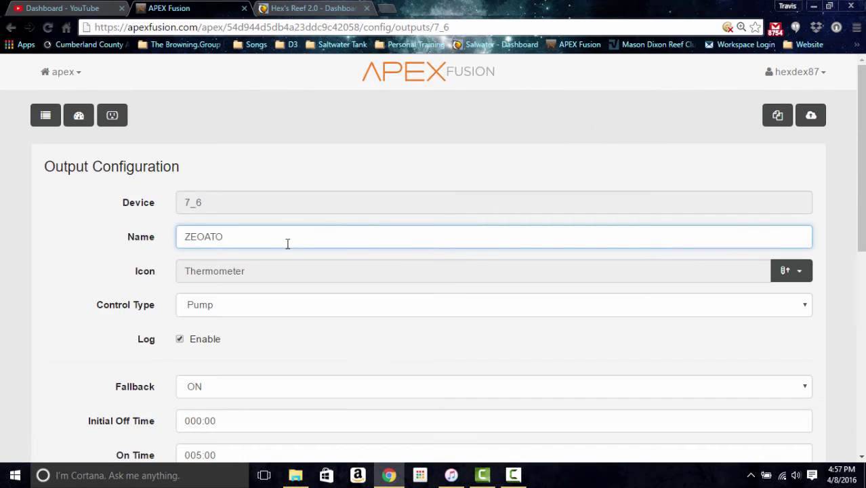
drag(287, 244, 41, 258)
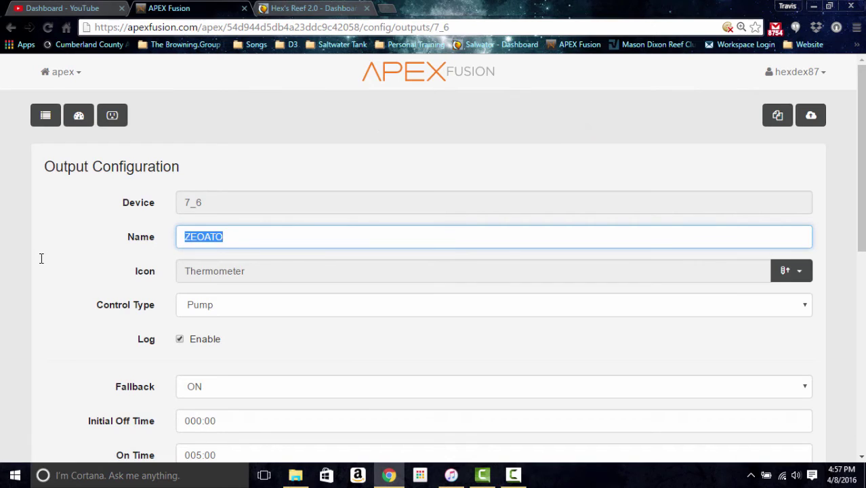
text(6)
click(527, 177)
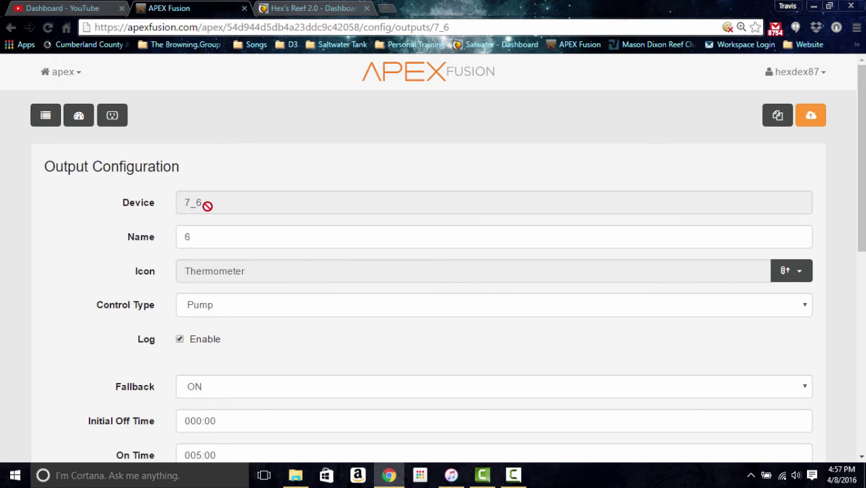
click(818, 124)
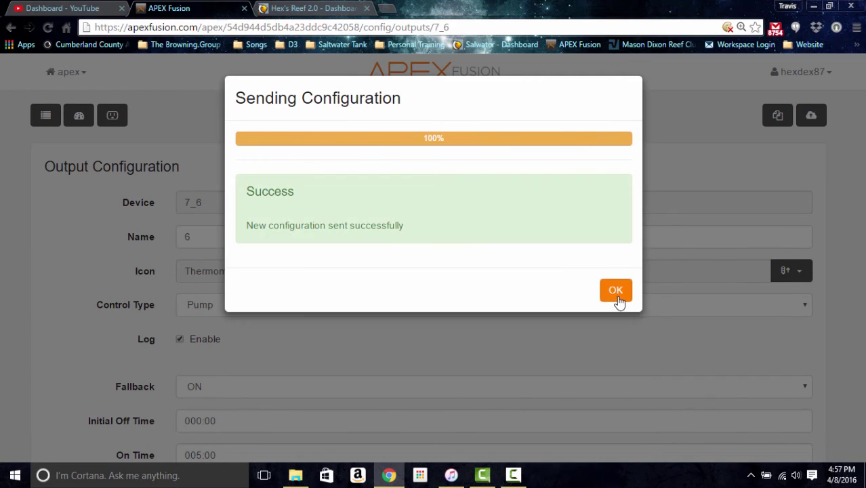
click(616, 292)
click(80, 115)
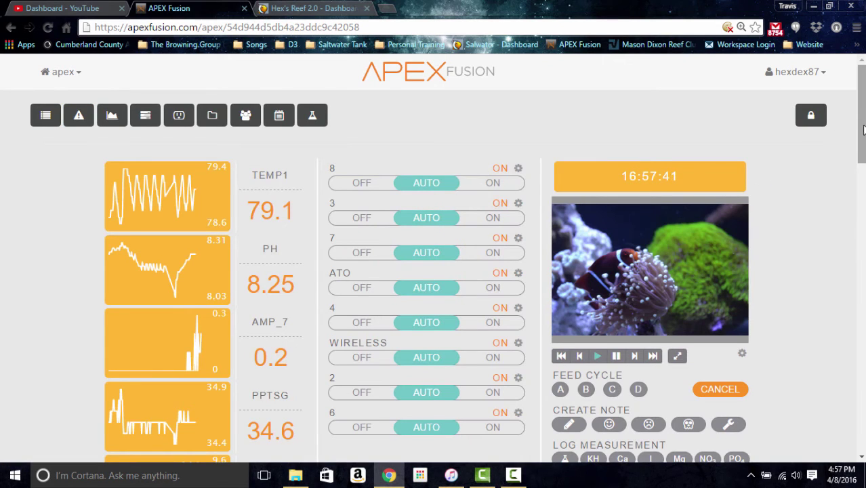
drag(859, 135, 808, 245)
scroll(809, 220, up, 2)
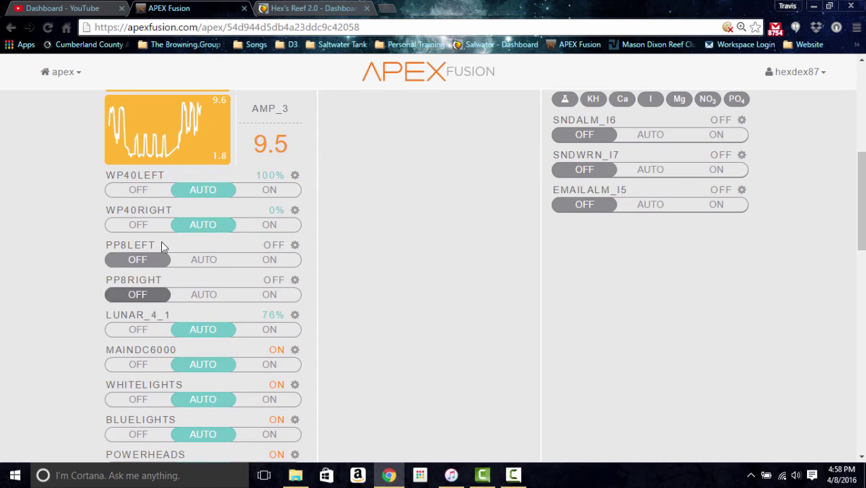
drag(861, 168, 817, 299)
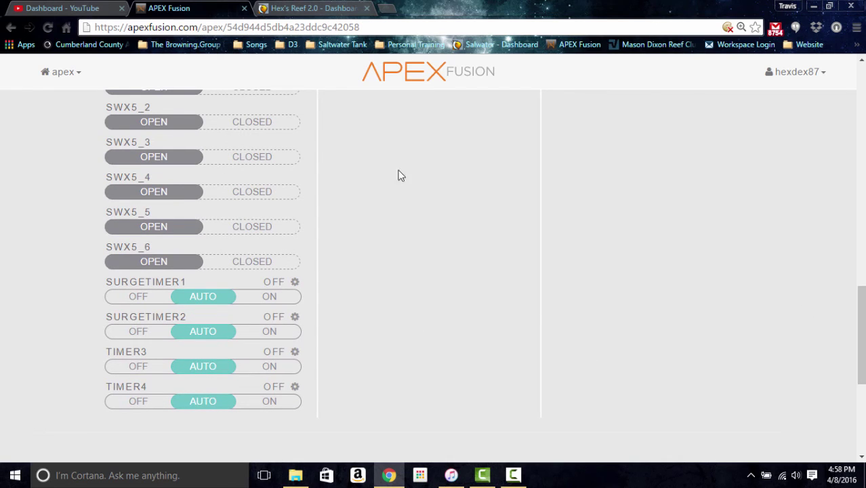
drag(859, 301, 858, 78)
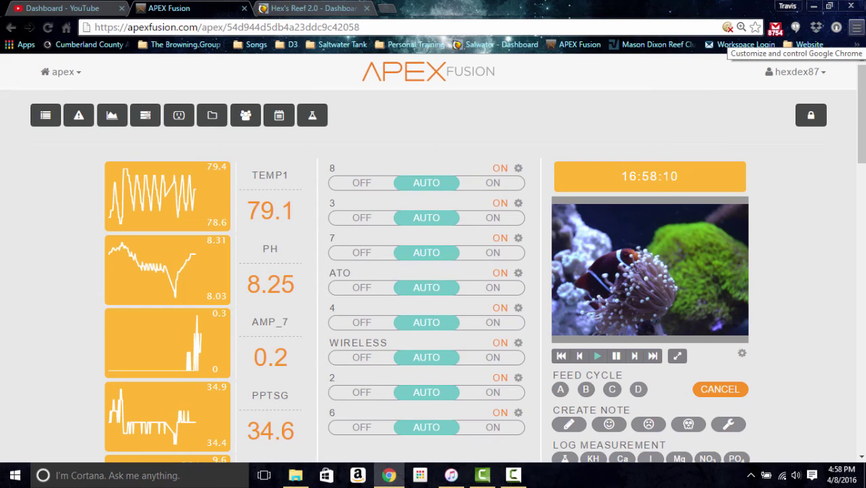